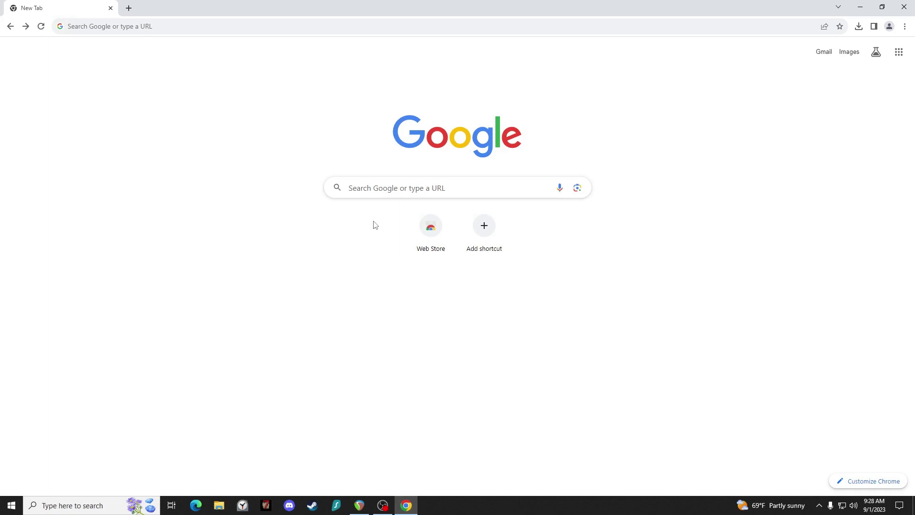
Step: Search the web for "7dtd mod launcher" and open the 7D2D Mod Launcher website
left_click(174, 28)
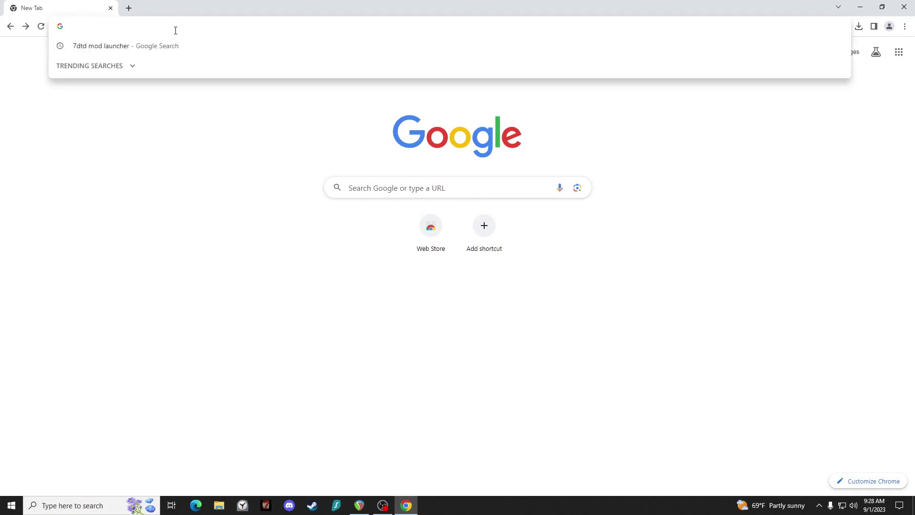
left_click(173, 51)
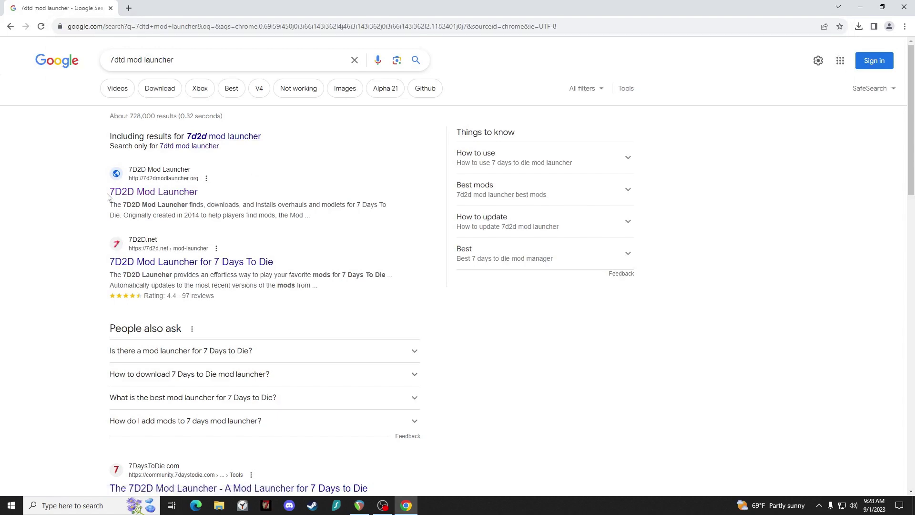
left_click(132, 190)
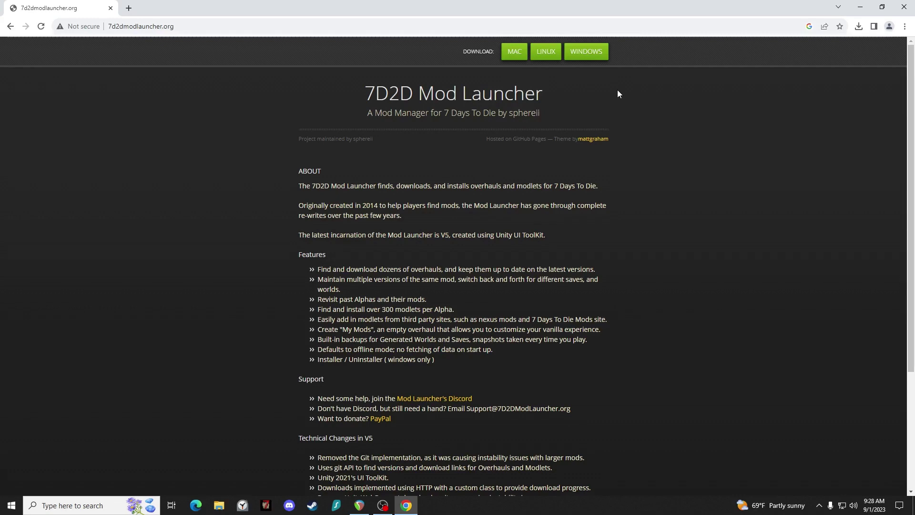
Step: Look through the 7D2D Mod Launcher page and download the Windows version
scroll(543, 217, "down", 3)
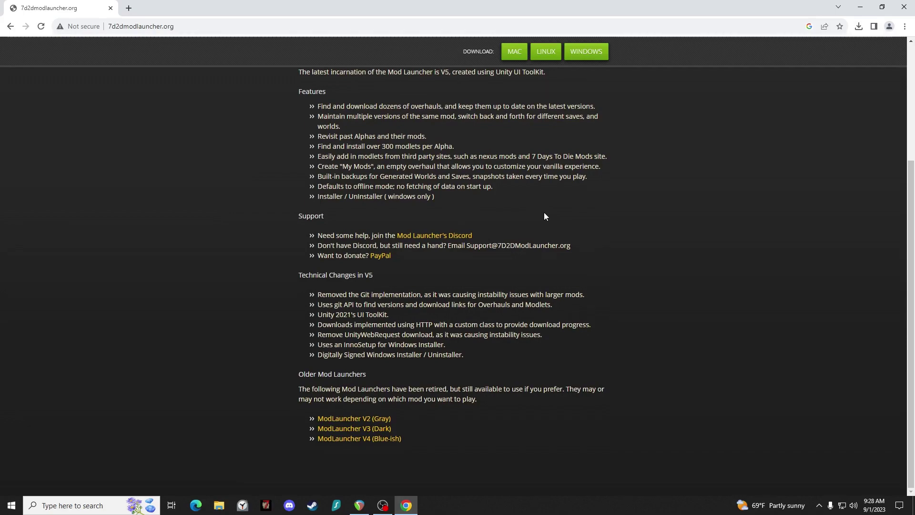
scroll(543, 214, "up", 3)
scroll(541, 213, "down", 3)
scroll(534, 227, "up", 3)
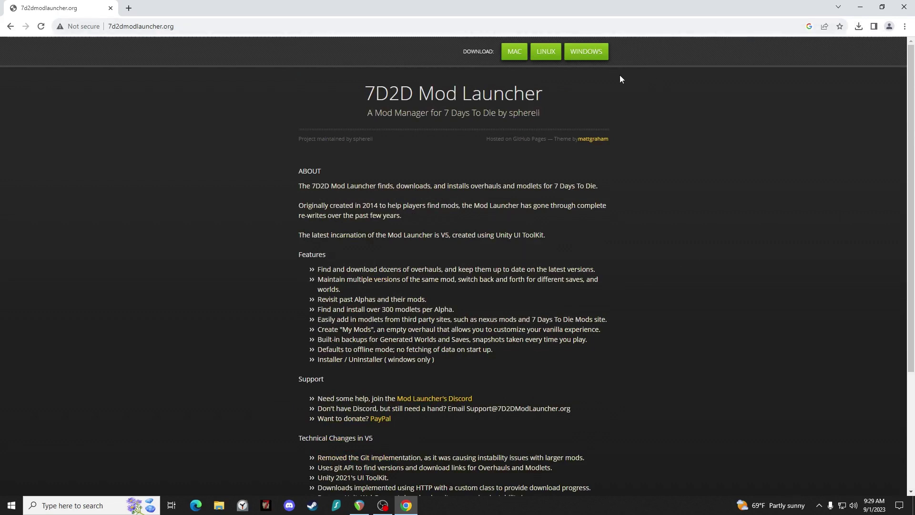
left_click(581, 53)
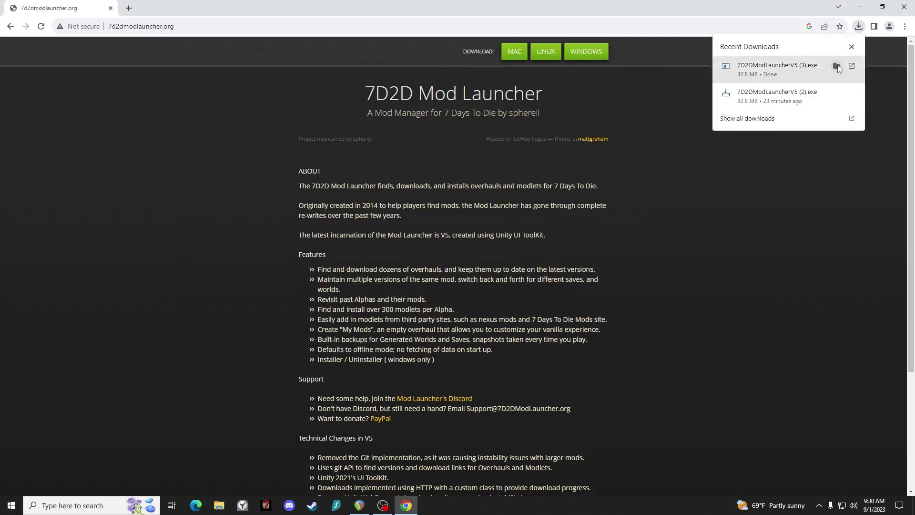
Step: Run the newly downloaded 7D2DModLauncherV5 (3).exe from its download folder and allow it to make changes to the device
left_click(837, 67)
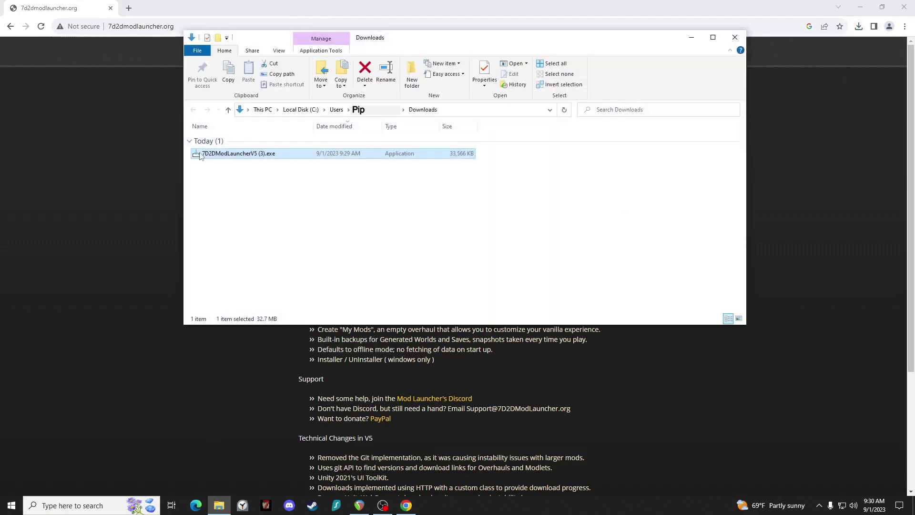
double_click(200, 155)
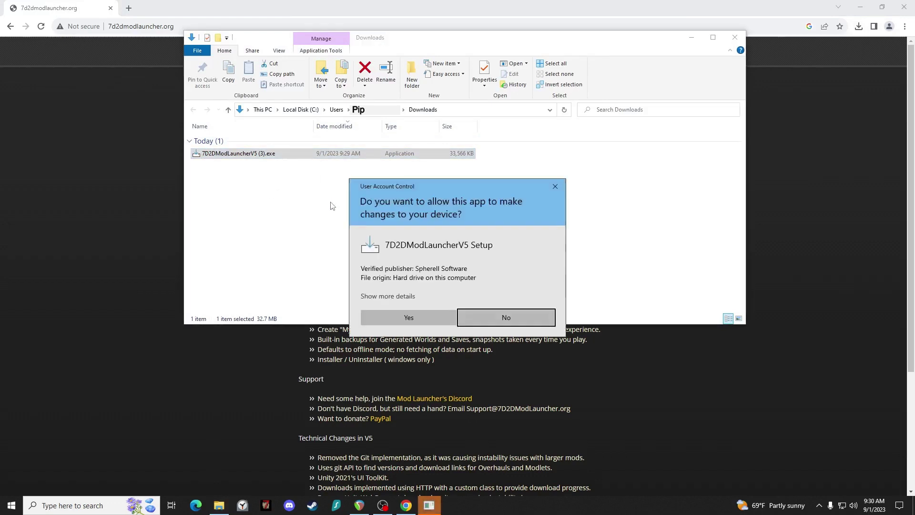
left_click(421, 316)
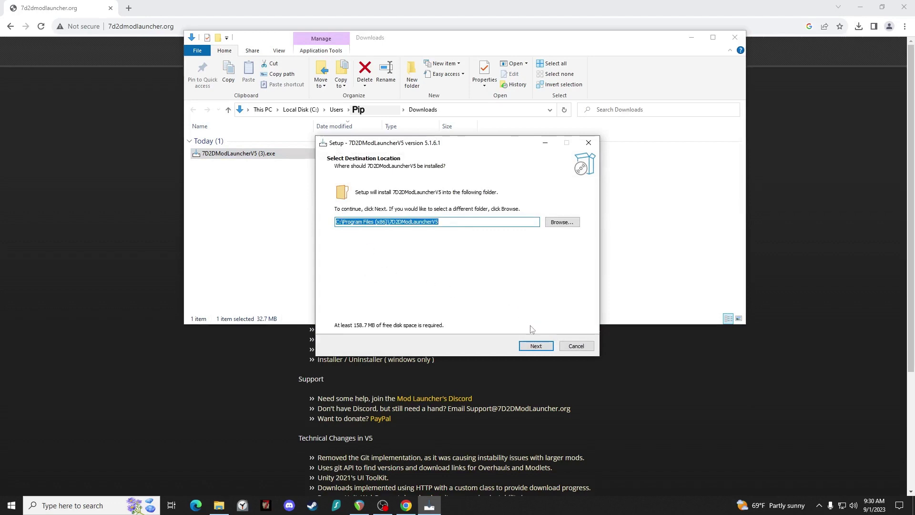
Step: Install 7D2DModLauncherV5 in the default destination folder with a desktop shortcut, and launch it when setup finishes
left_click(535, 346)
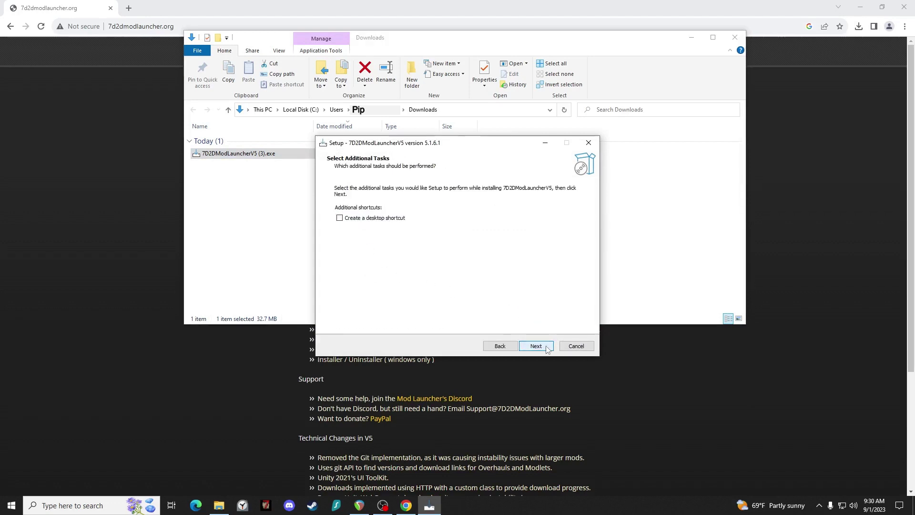
left_click(339, 217)
left_click(535, 346)
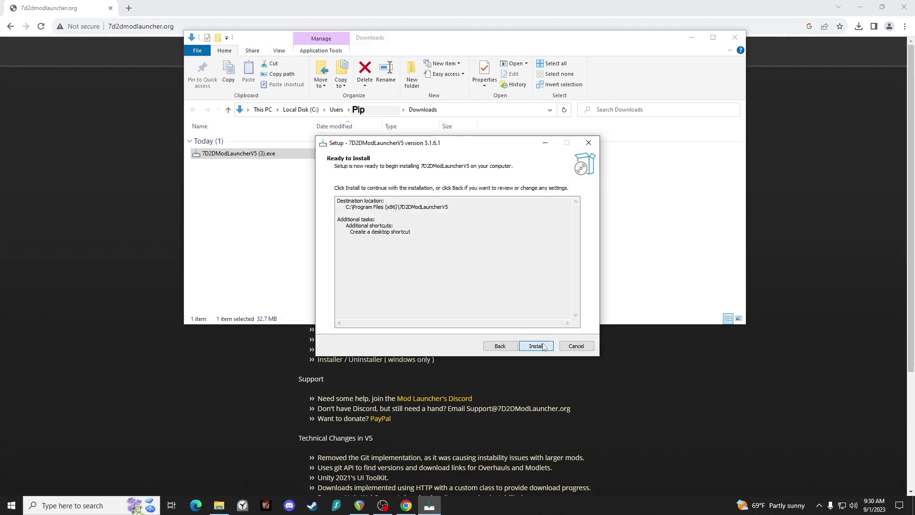
left_click(536, 346)
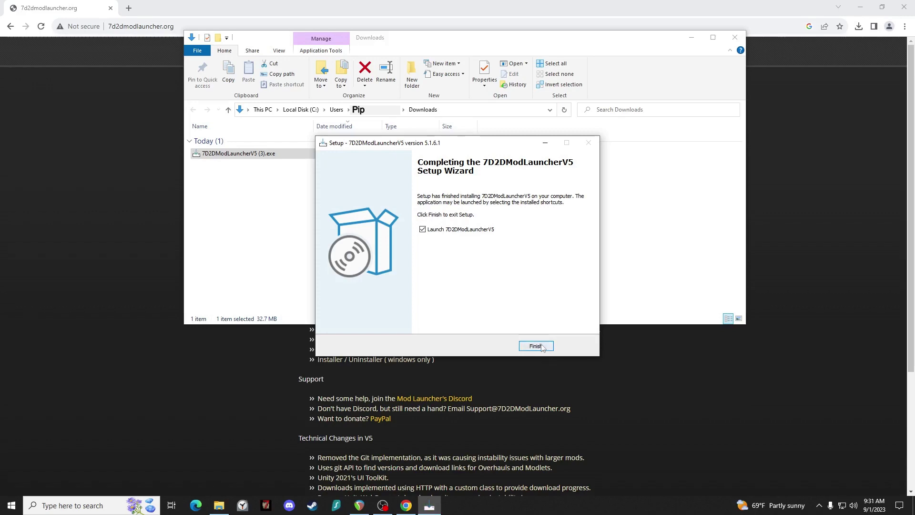
left_click(536, 346)
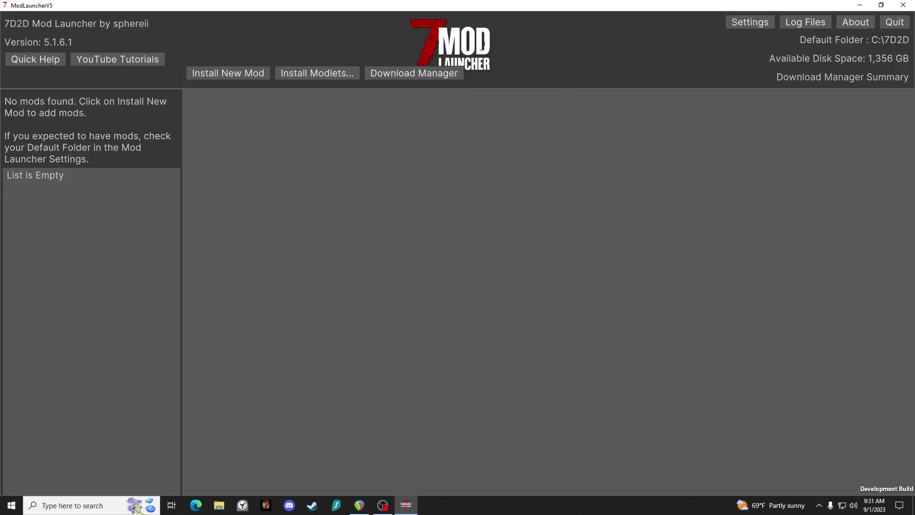
Step: Review the Mod Launcher settings, from the default folder to the uninstall option, and close them without saving
left_click(760, 23)
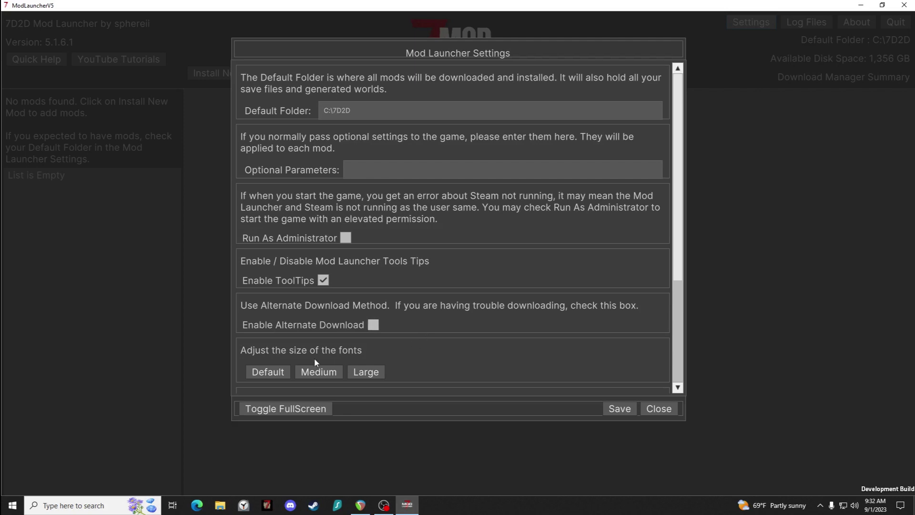
scroll(316, 355, "down", 1)
scroll(318, 350, "down", 1)
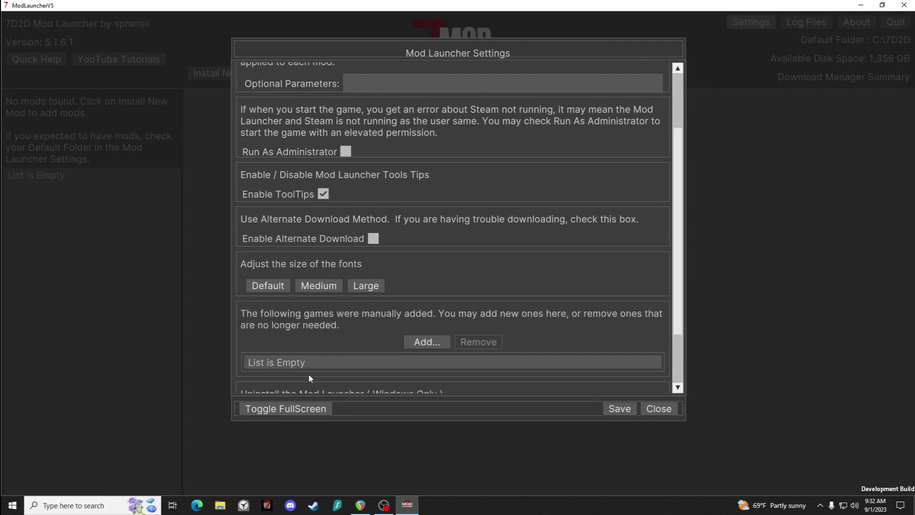
scroll(422, 378, "down", 1)
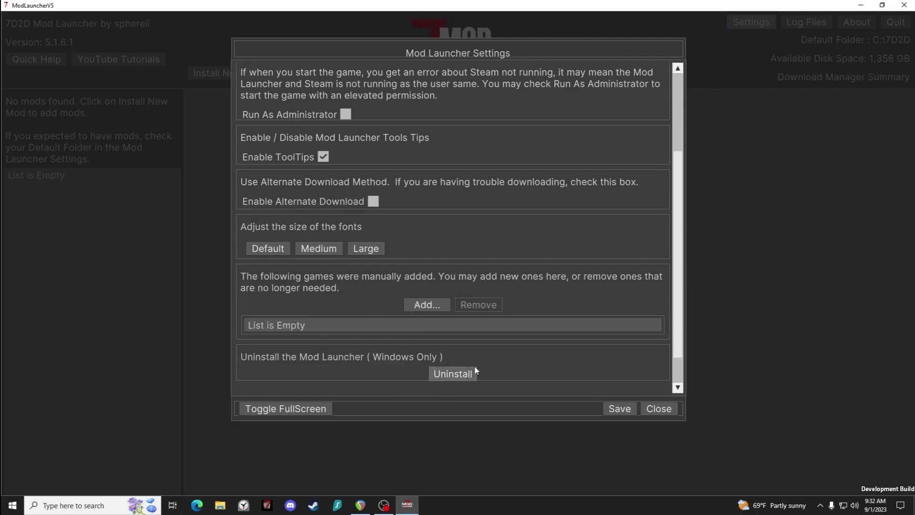
left_click(664, 409)
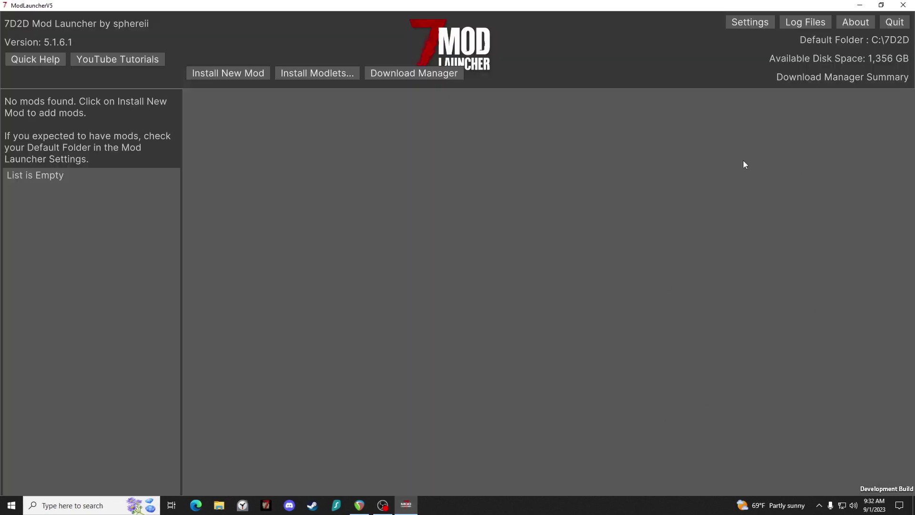
Step: Install Joke Mod from the Alpha21 mods after reading its description, and check which game copies it can use
left_click(241, 74)
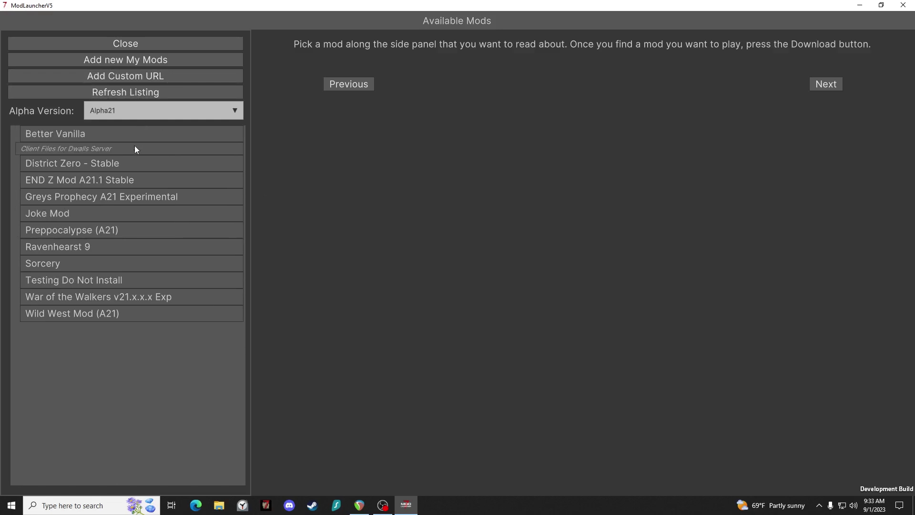
left_click(53, 215)
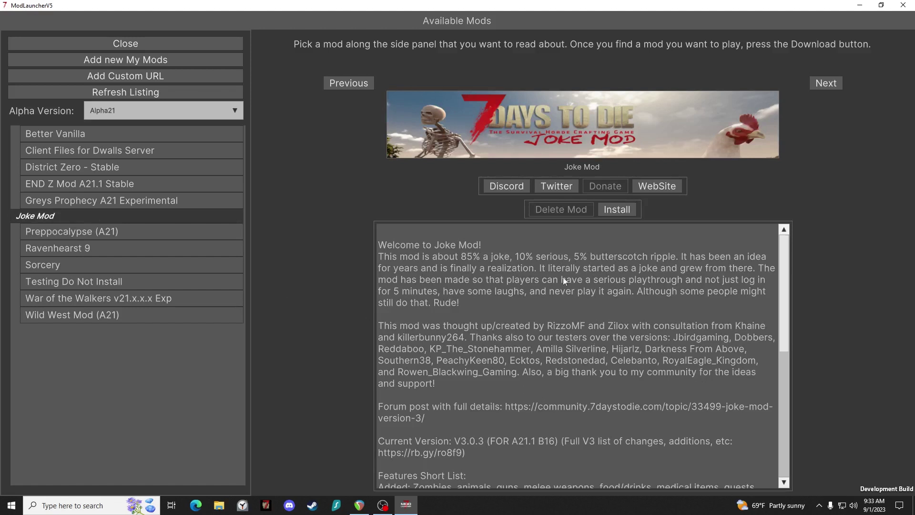
scroll(674, 328, "down", 10)
left_click_drag(783, 348, 809, 195)
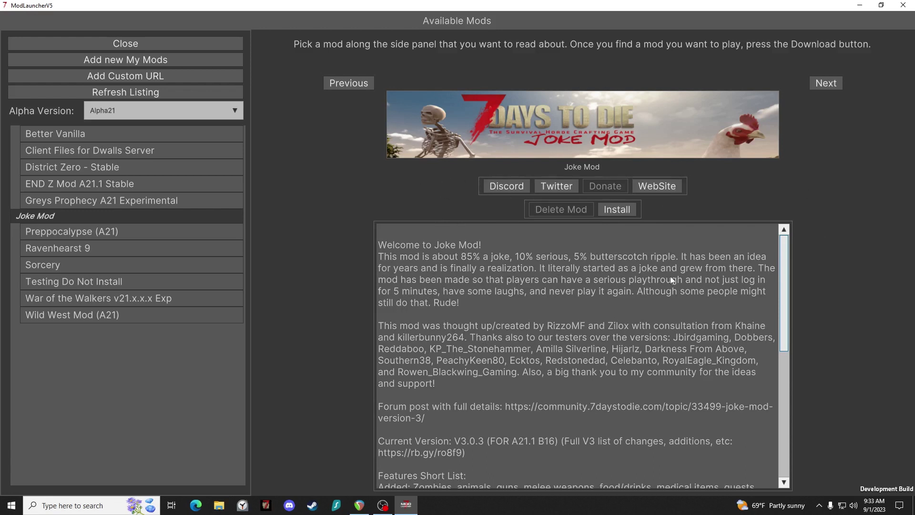
left_click(617, 208)
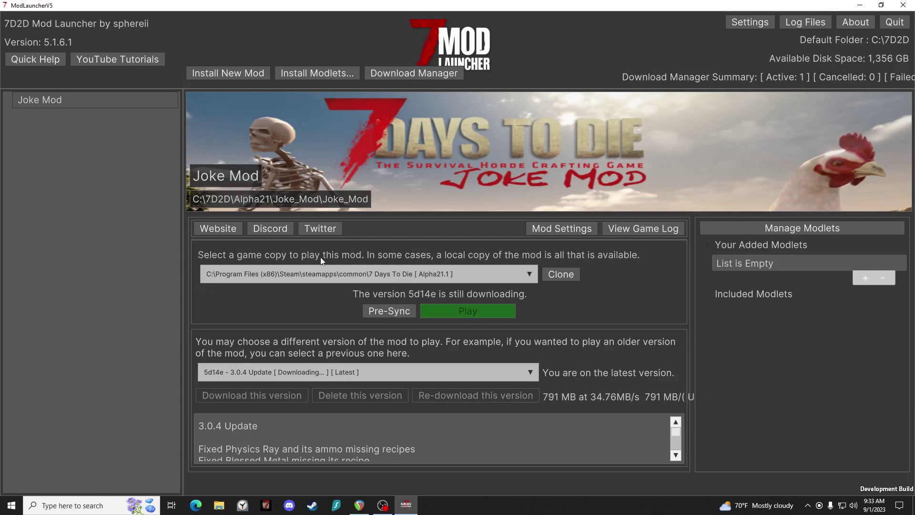
left_click(530, 270)
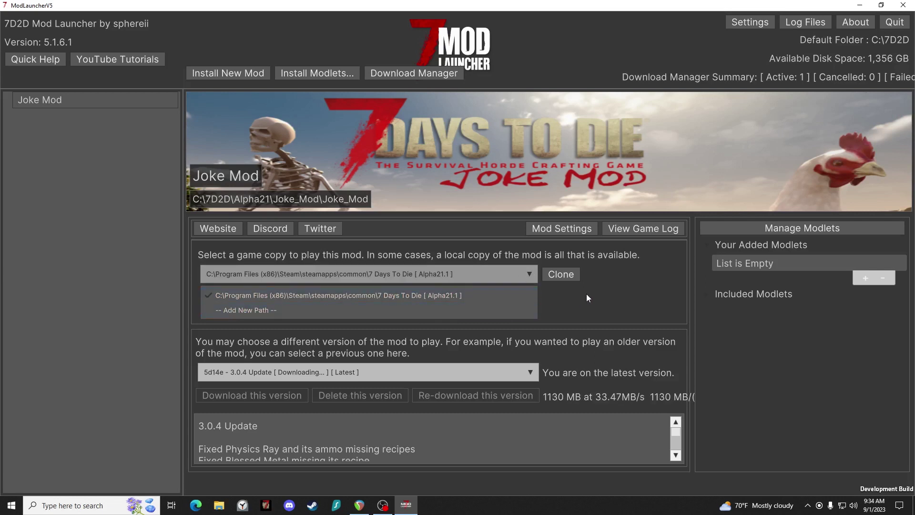
left_click(620, 293)
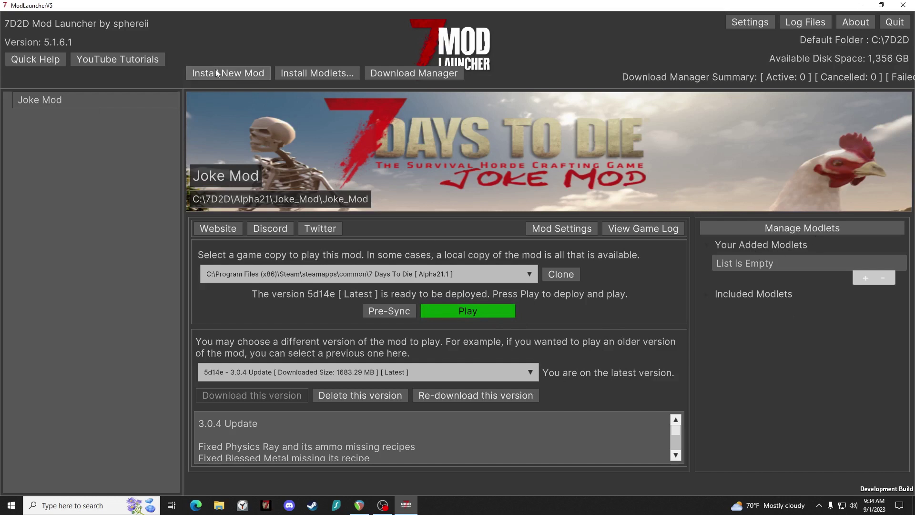
Step: Create a new custom My Mod named QofL for holding modlets, leaving the direct download link empty
left_click(321, 74)
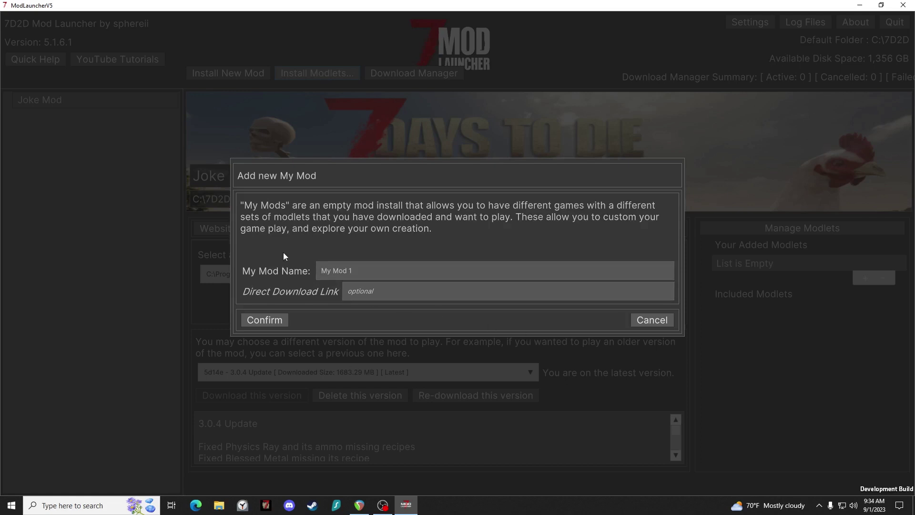
left_click(372, 277)
type("QofL")
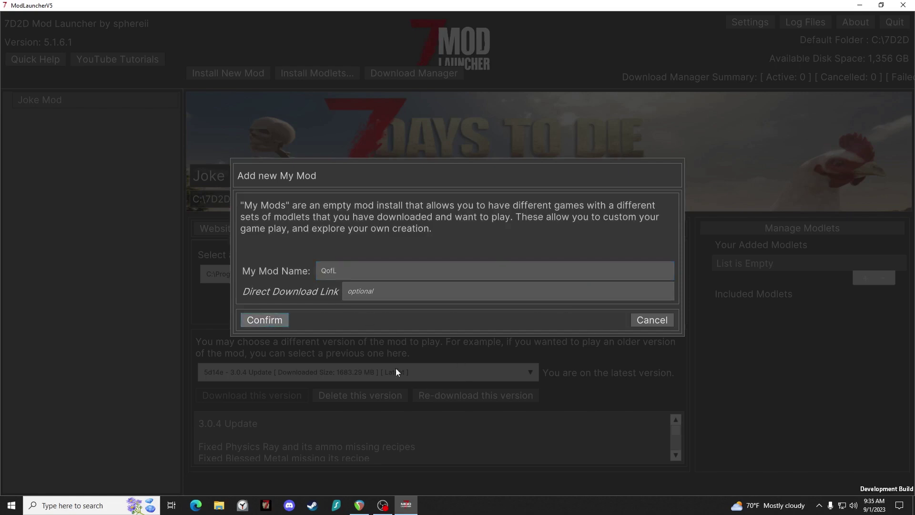
left_click(265, 320)
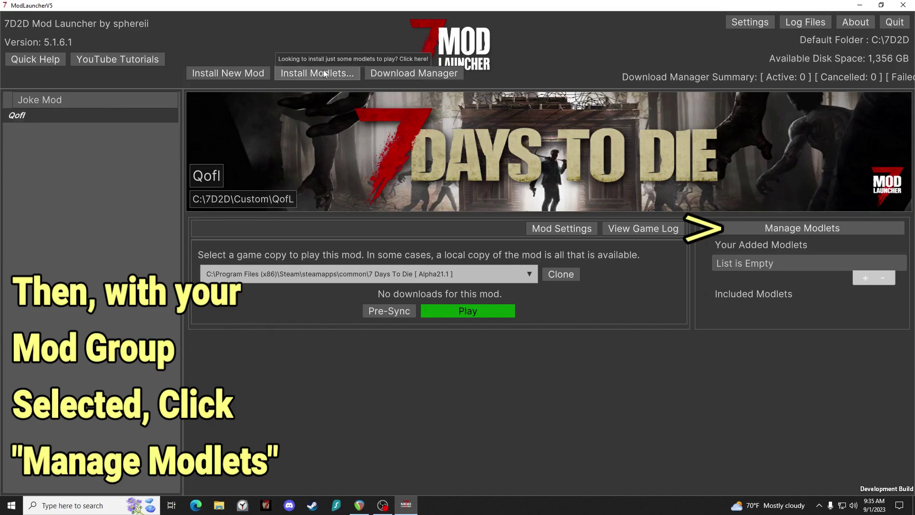
Step: Refresh the modlet list for the QofL mod and read the descriptions of Khaine's Lockable Slots and Khaine's Zombie Range Adjustment
left_click(741, 231)
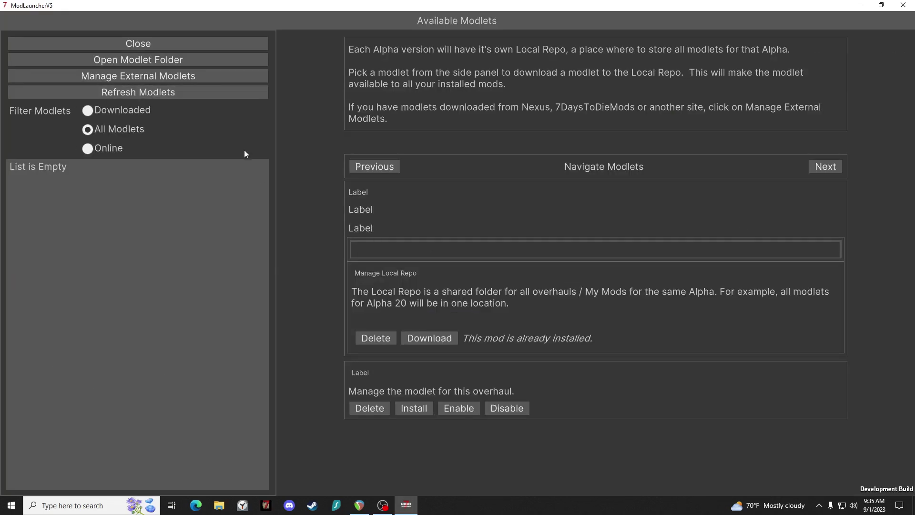
left_click(147, 94)
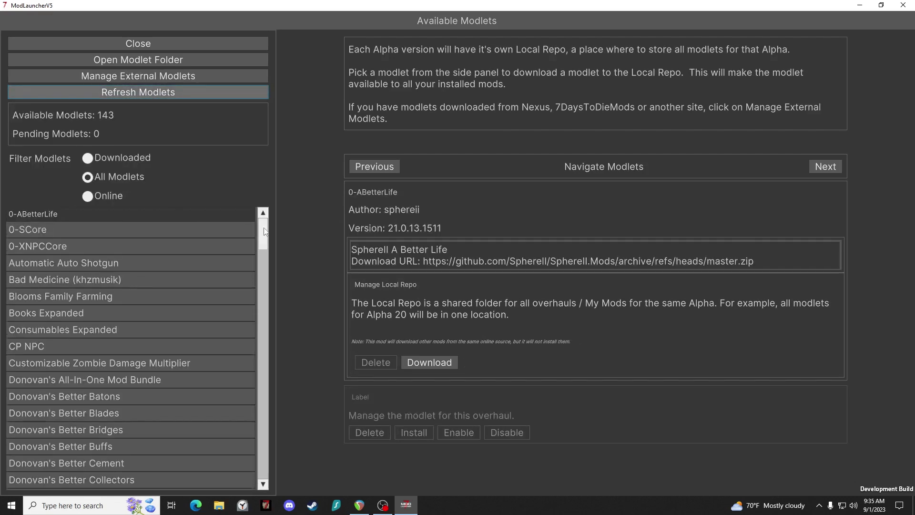
left_click_drag(262, 230, 260, 377)
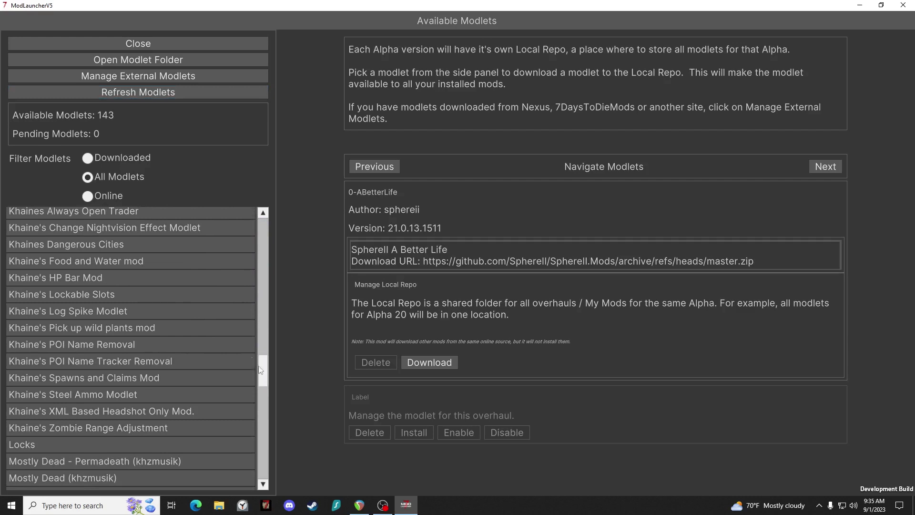
left_click(84, 295)
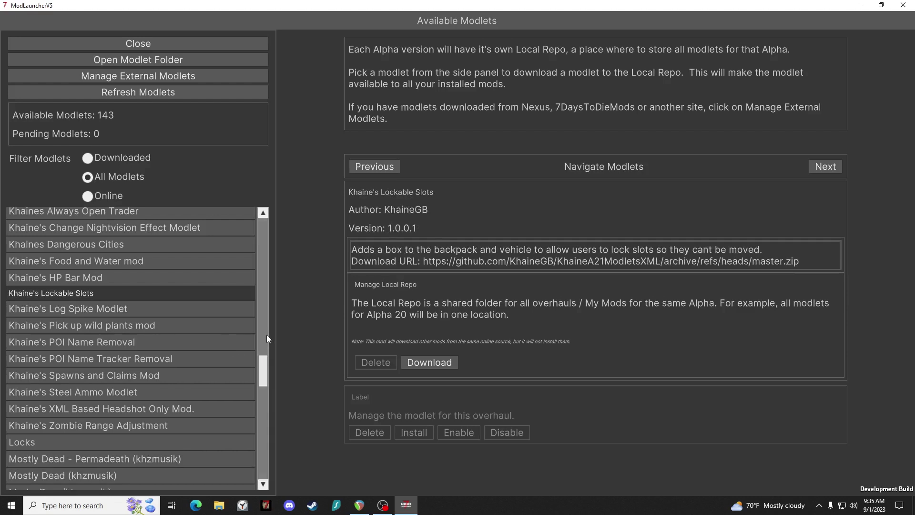
left_click_drag(265, 369, 318, 369)
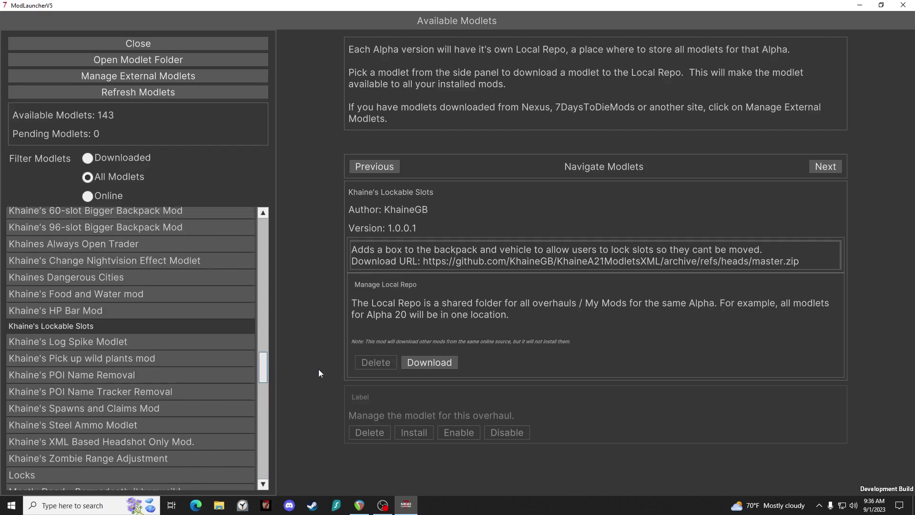
left_click(118, 455)
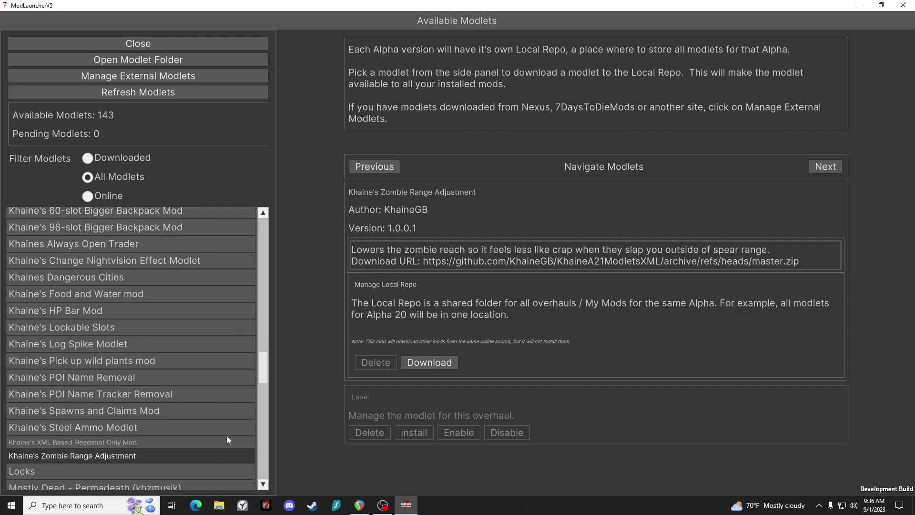
Step: Download the Khaine's Lockable Slots modlet to the local repo and install it in the QofL mod
left_click(81, 325)
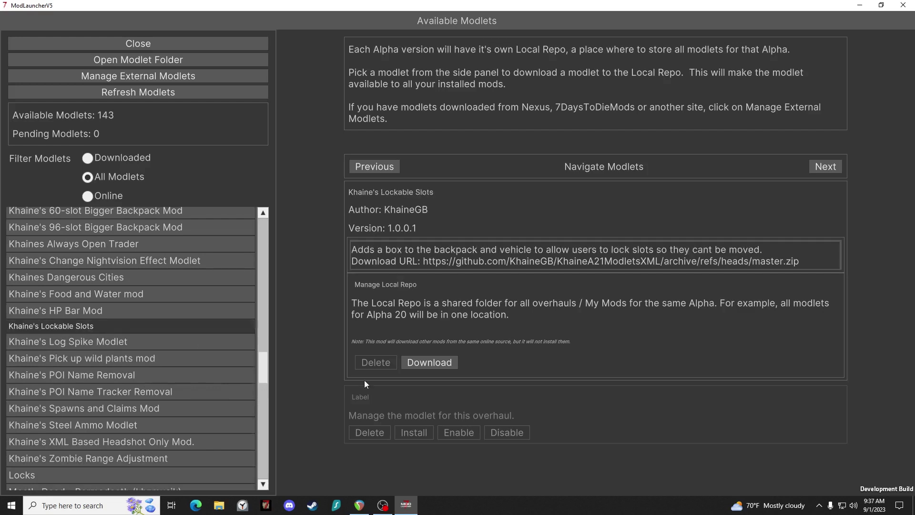
left_click(434, 367)
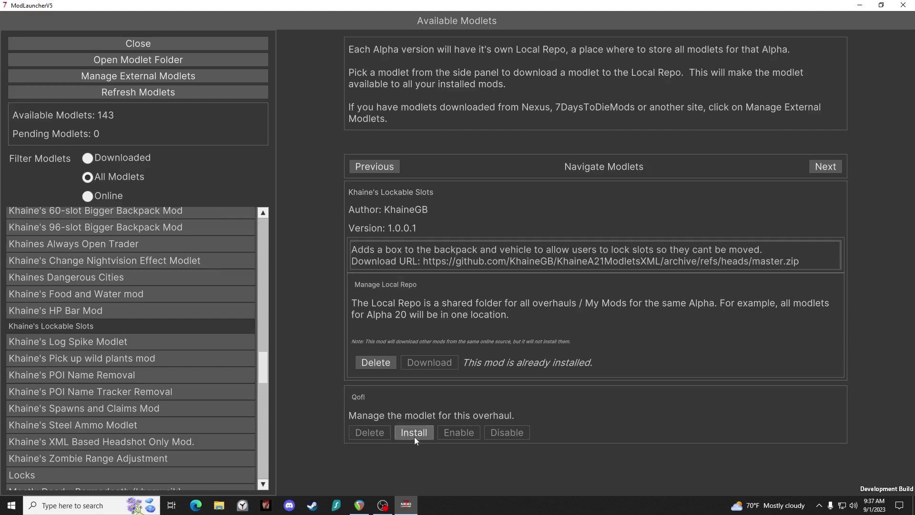
left_click(414, 433)
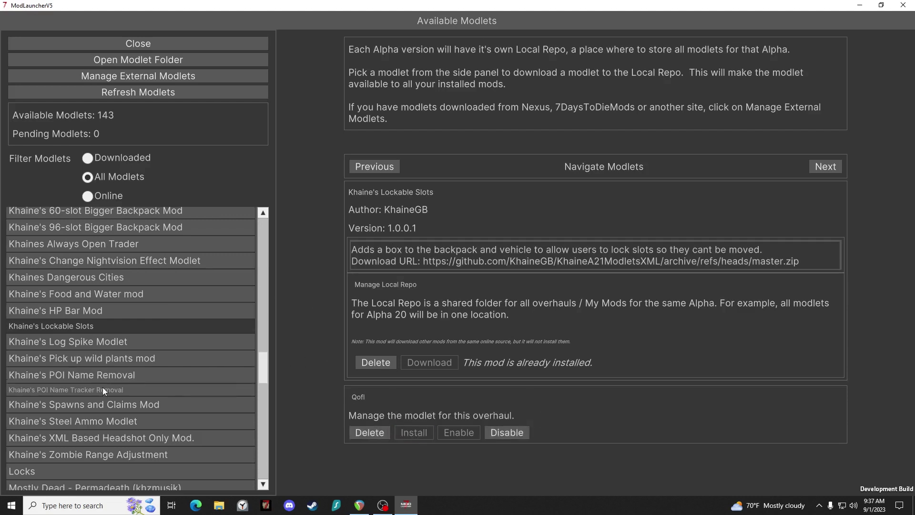
Step: Install the Khaine's Zombie Range Adjustment modlet in the QofL mod
left_click(101, 452)
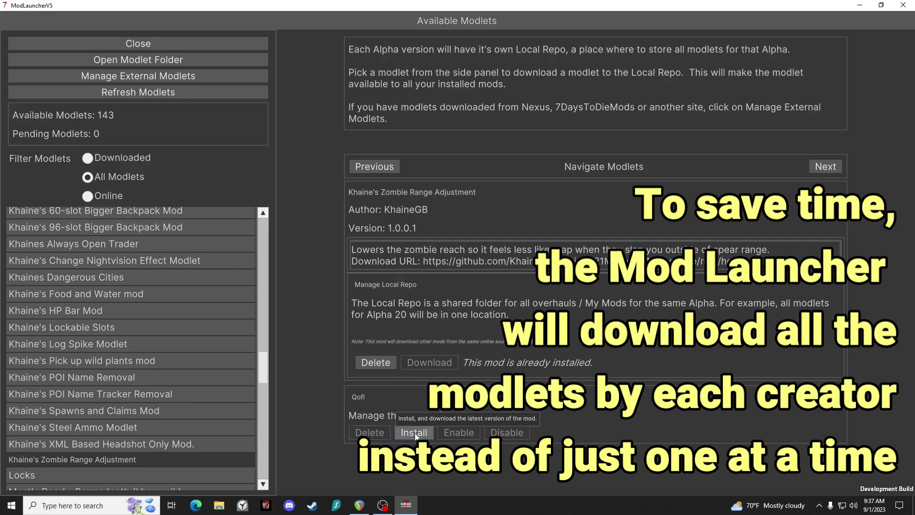
left_click(414, 433)
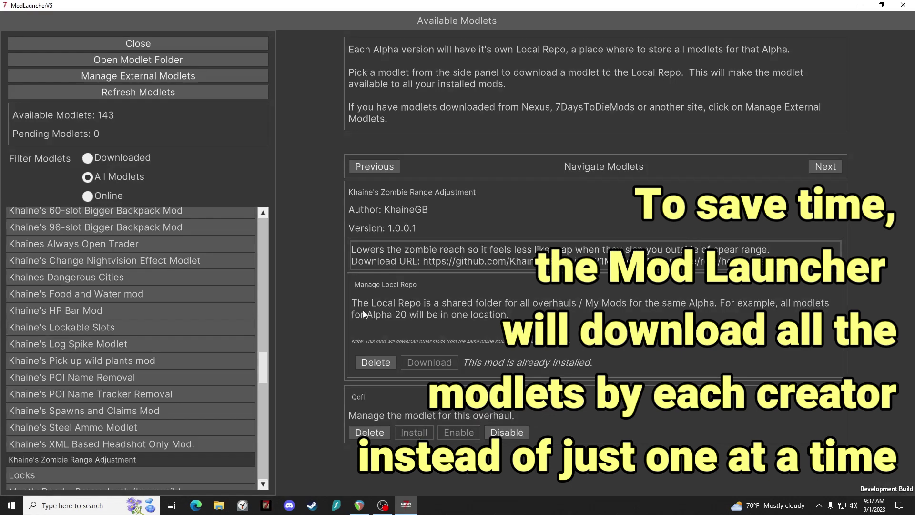
Step: Filter the modlets to the downloaded ones, view the details of Khaine's 12-slot Crafting Queue, and close the available modlets view
left_click(87, 158)
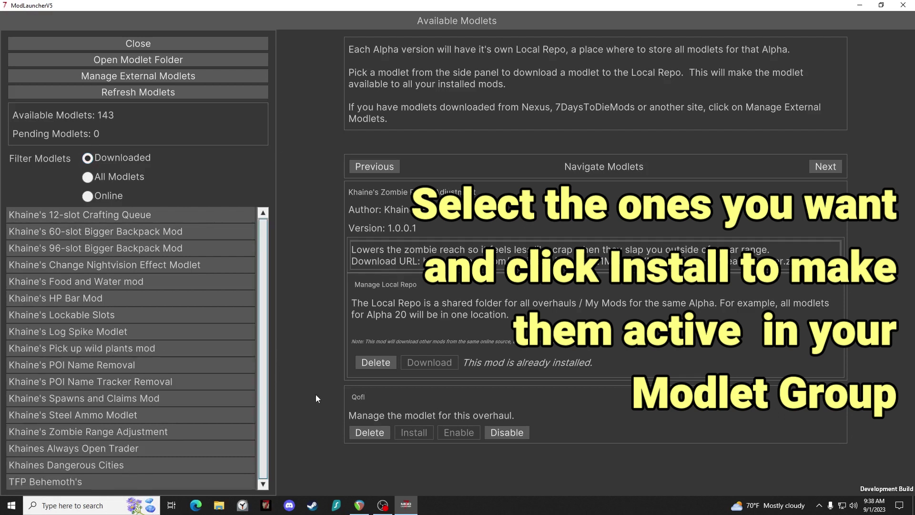
left_click(98, 214)
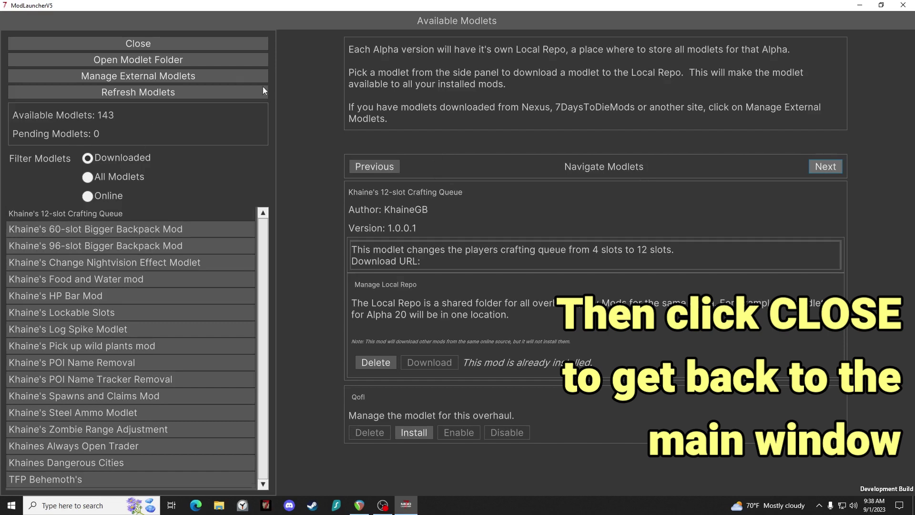
left_click(135, 42)
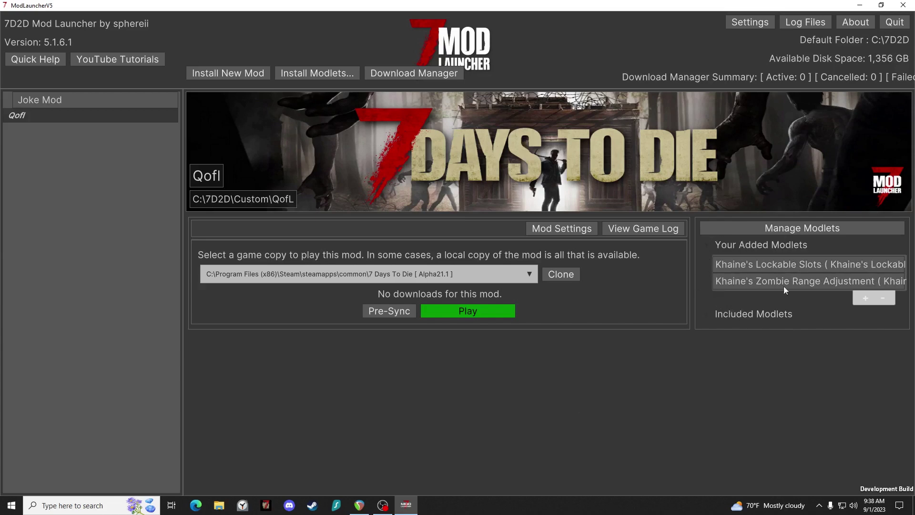
Step: Check the game copy selection and added modlets of Joke Mod, and return to the QofL mod to check its modlets
left_click(50, 99)
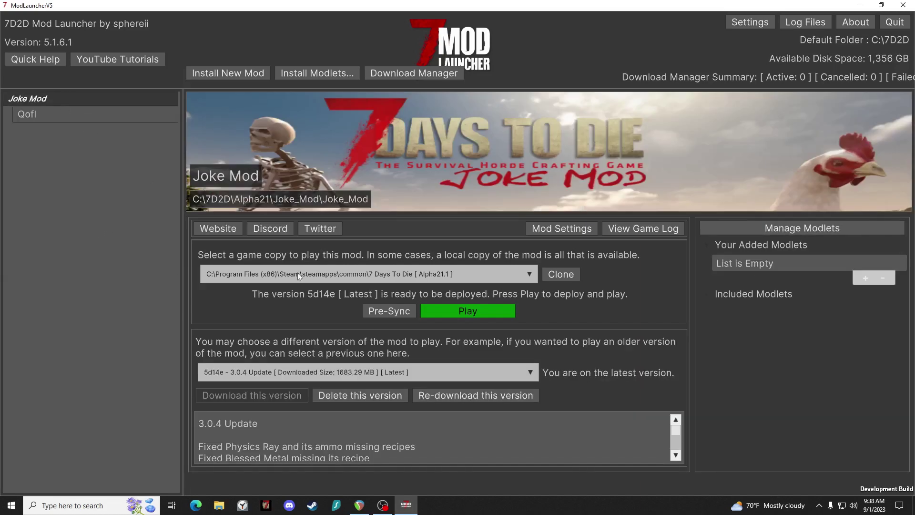
left_click(64, 112)
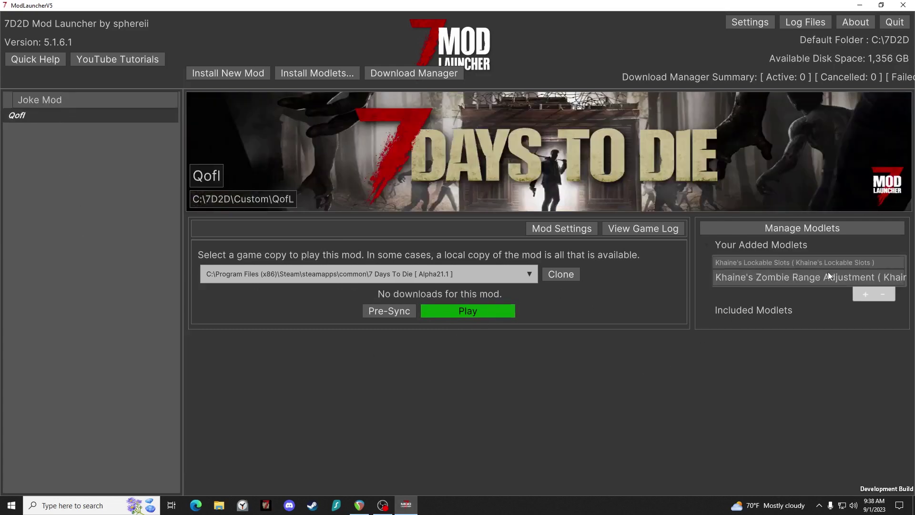